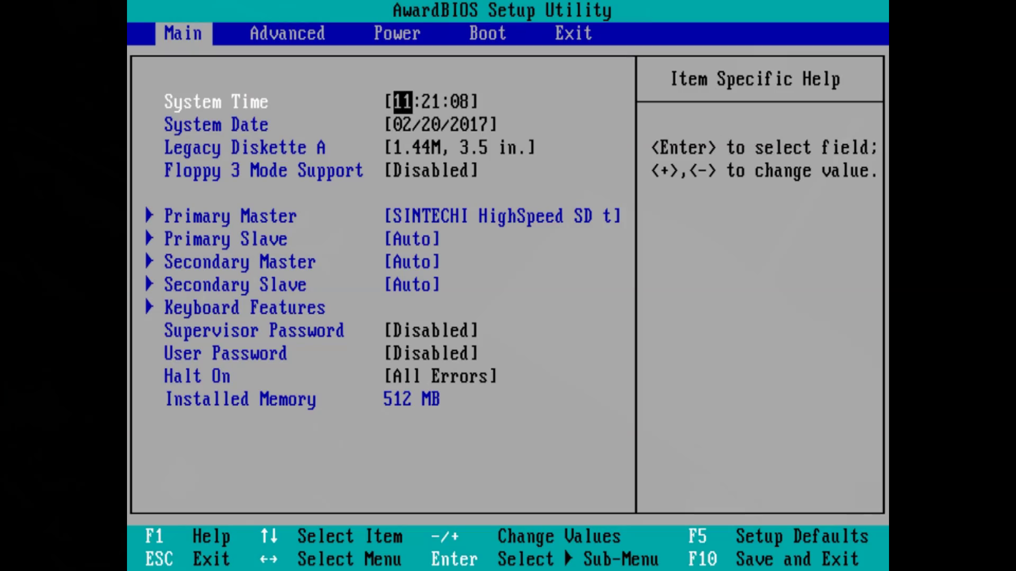
Select the Primary Master drive, then delete primary DOS partition 1 with a blank label, confirming Y
key("Down")
key("Down")
key("Down")
key("Down")
key("Return")
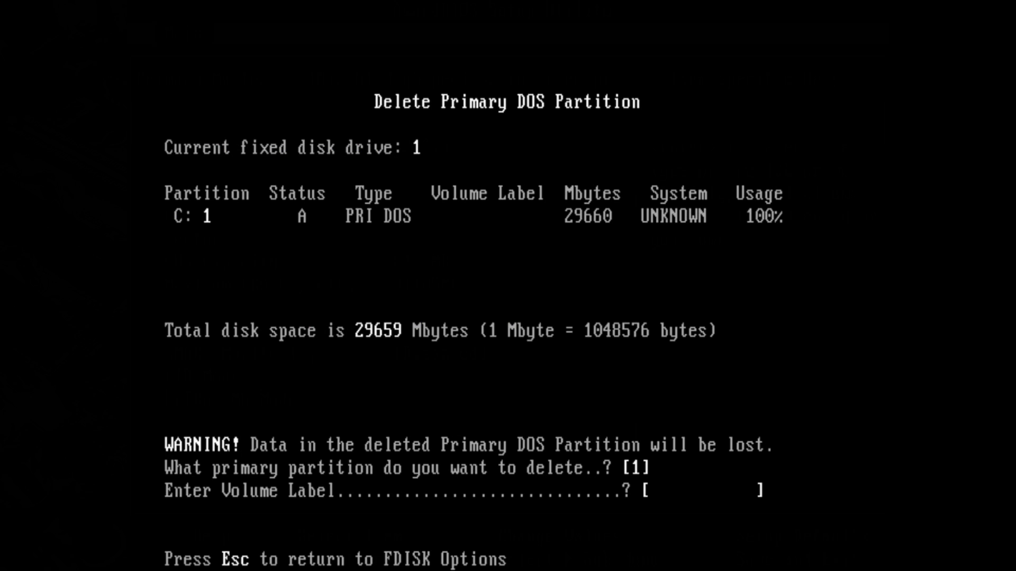
key("Return")
type("y")
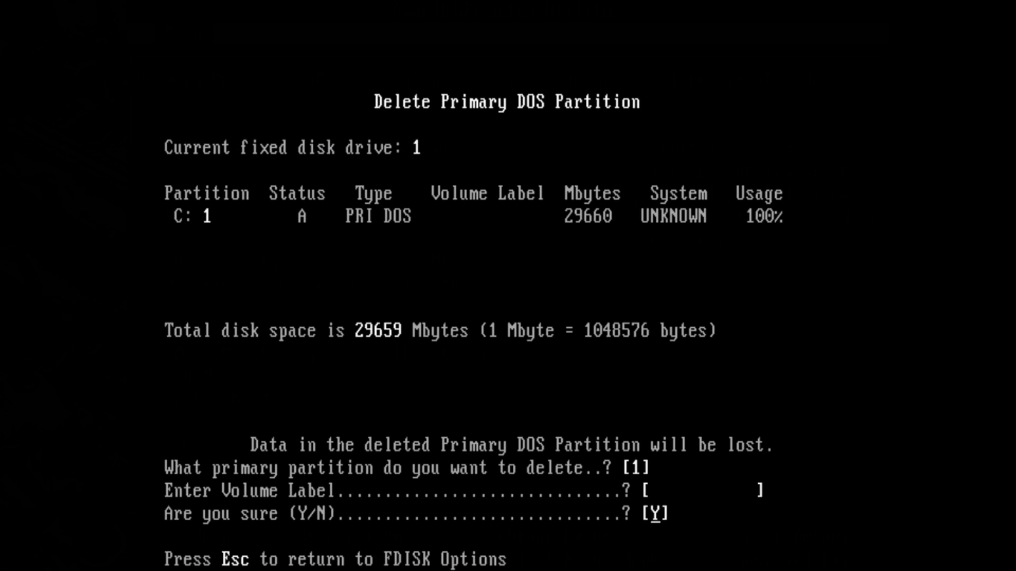
key("Return")
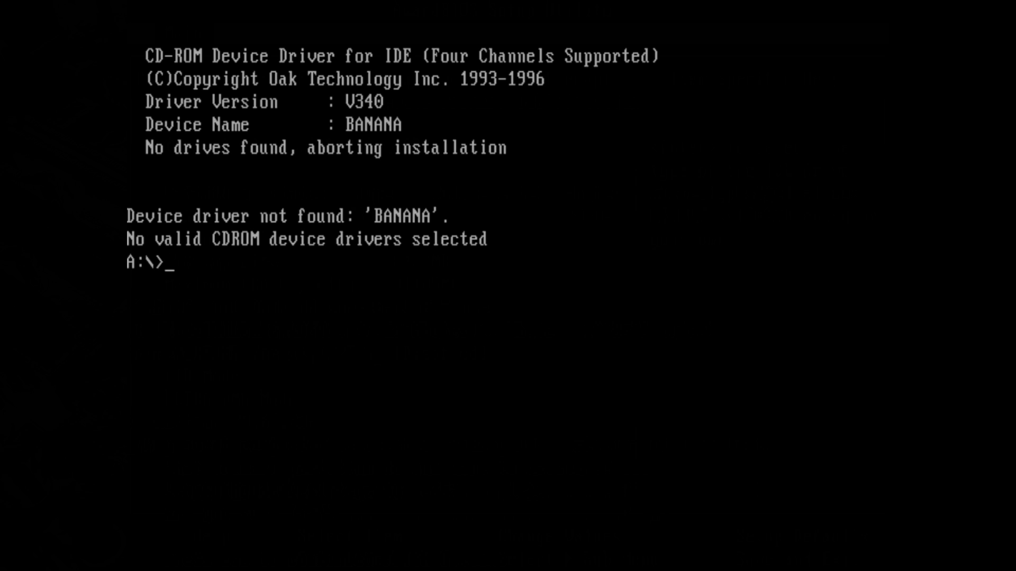
Run fdisk/mbr at the A:\> prompt to rewrite the master boot record
type("fdisk/mbr")
key("Return")
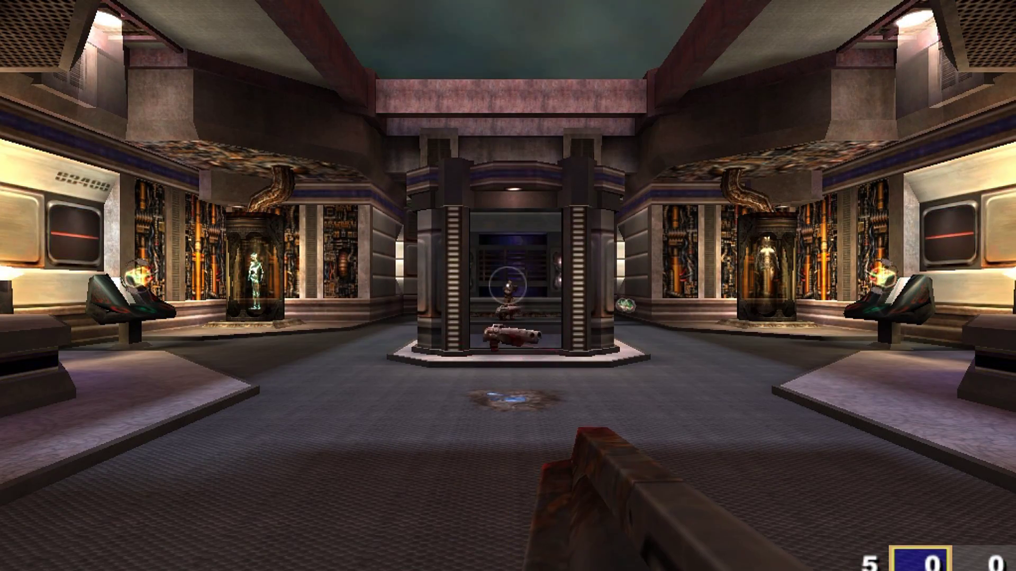
Grab the shotgun and armor shard, taking the teleporter and corridors toward Crash
key("w")
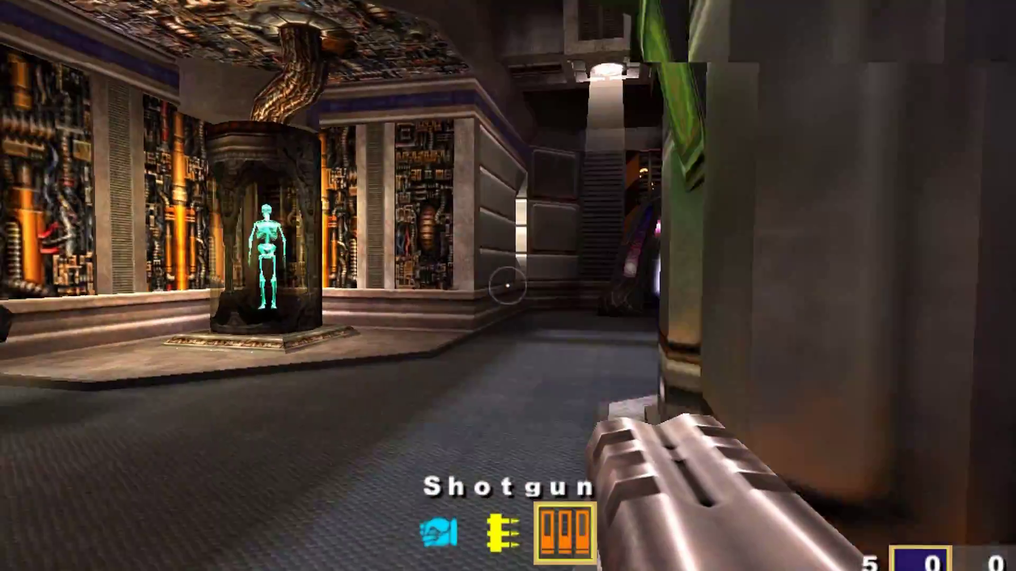
key("w")
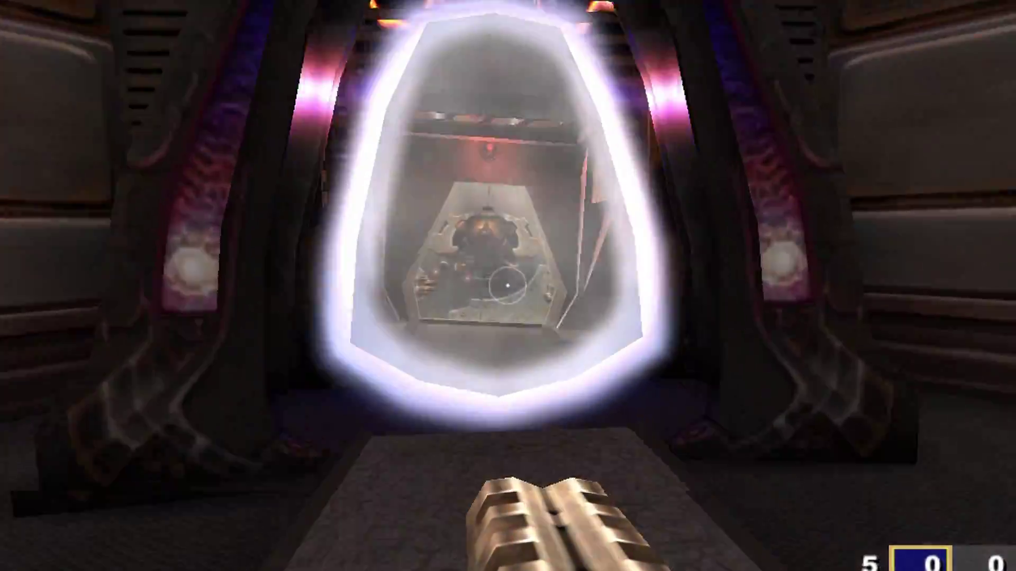
key("w")
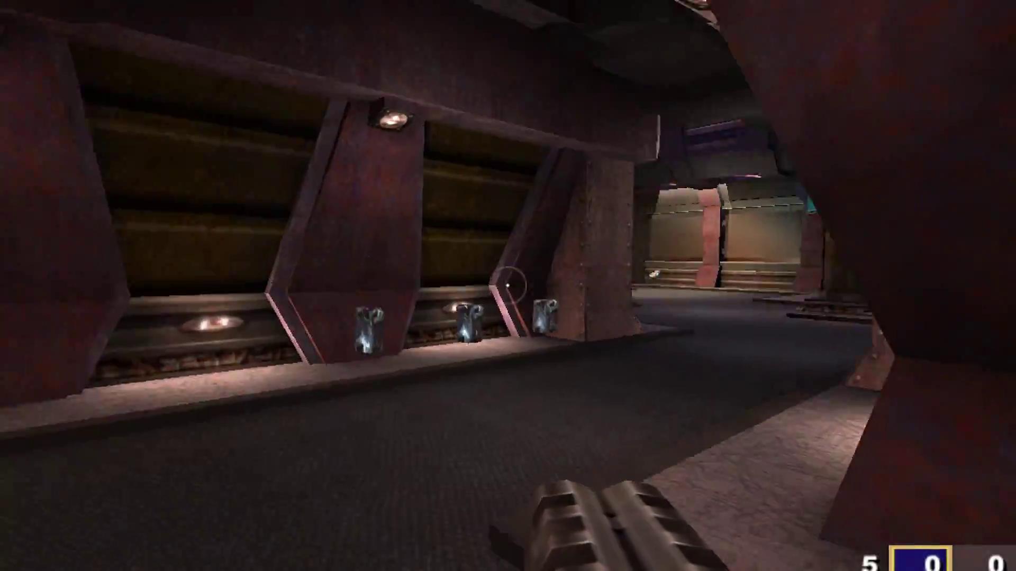
key("w")
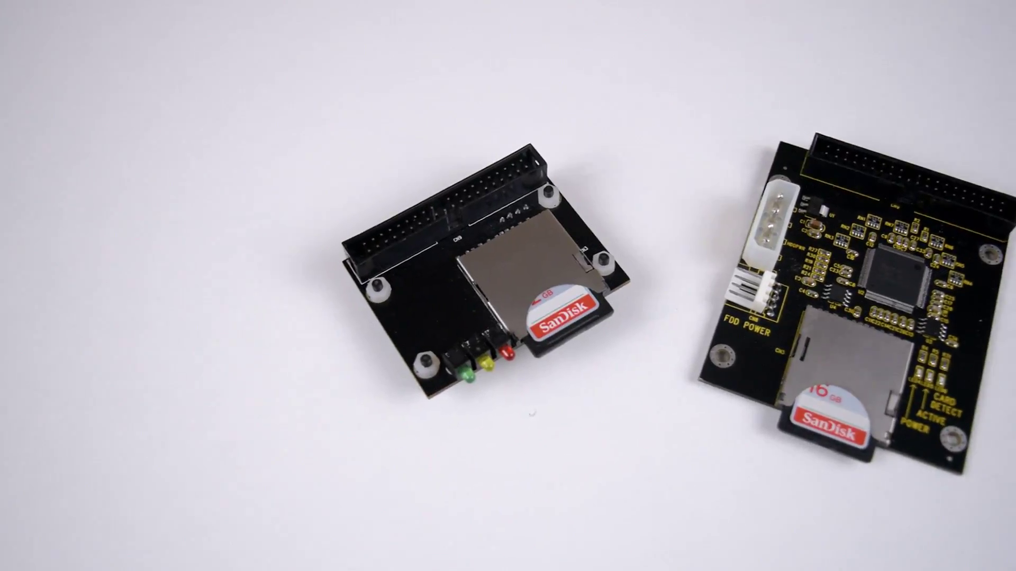
key("w")
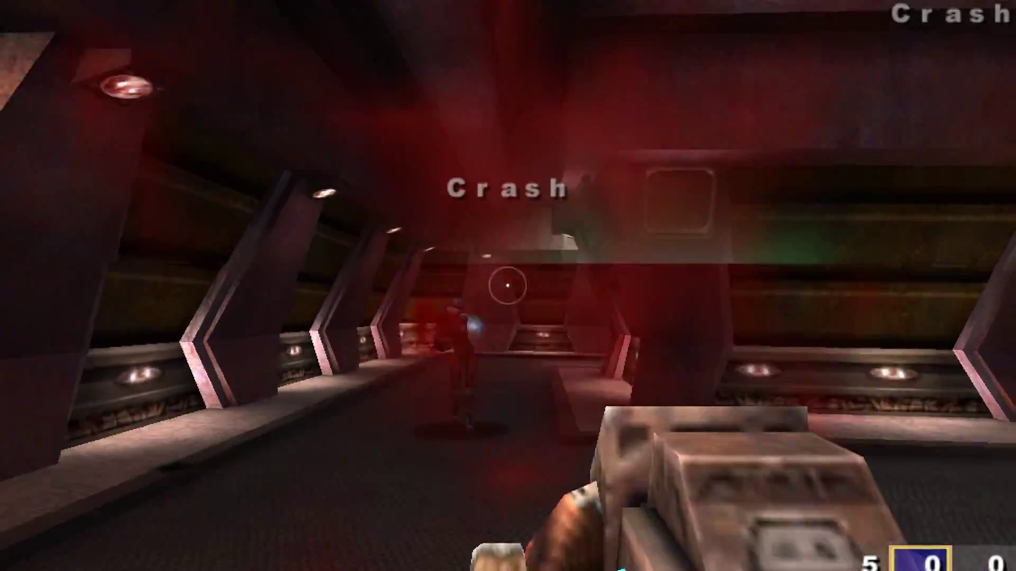
Shoot Crash for the first frag, then push through the hexagonal doorway firing the shotgun
left_click(508, 286)
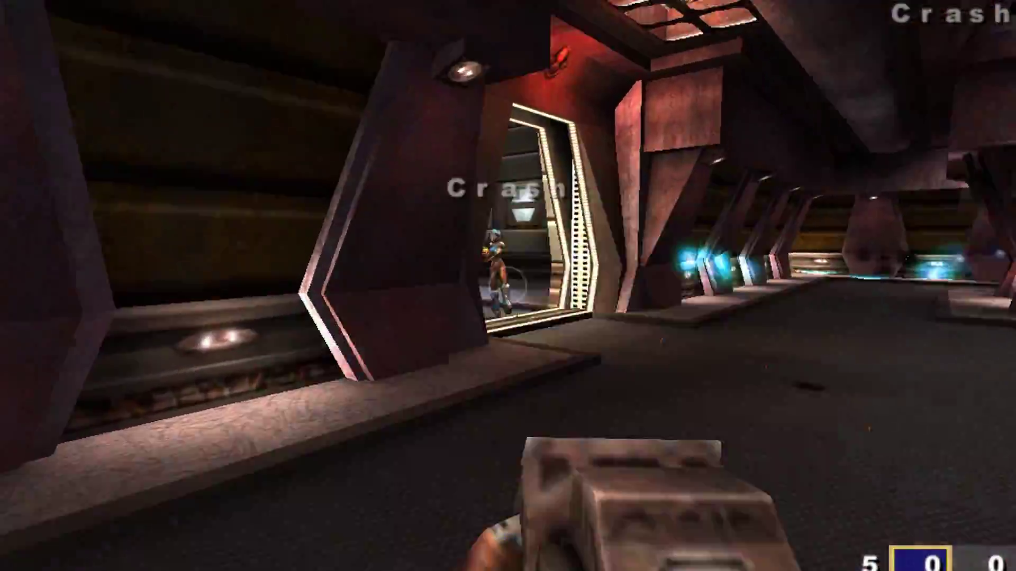
left_click(508, 285)
key("w")
key("3")
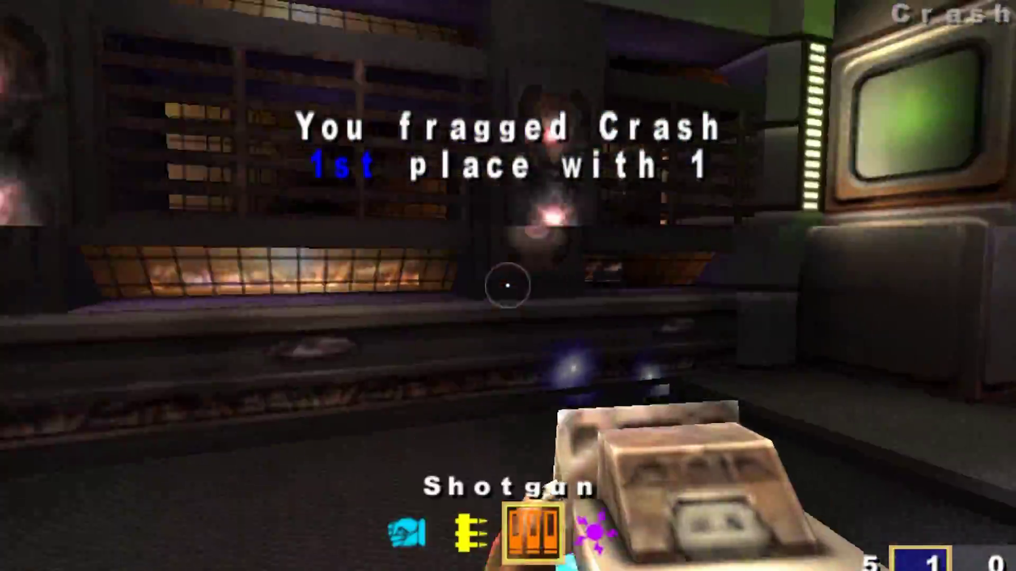
key("w")
left_click(508, 286)
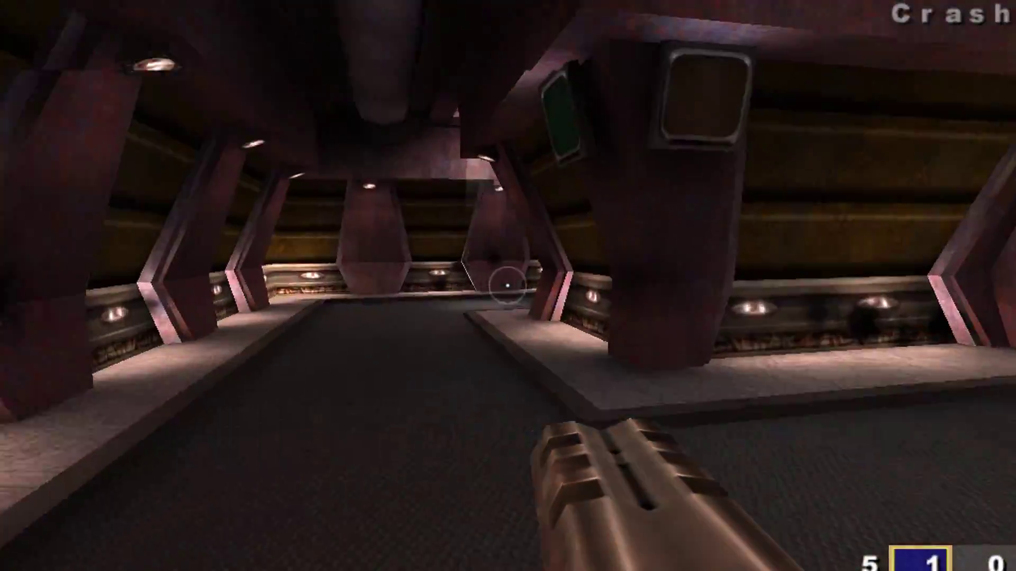
Chase Crash through the side corridor for a second frag, then continue past the pillars
key("w")
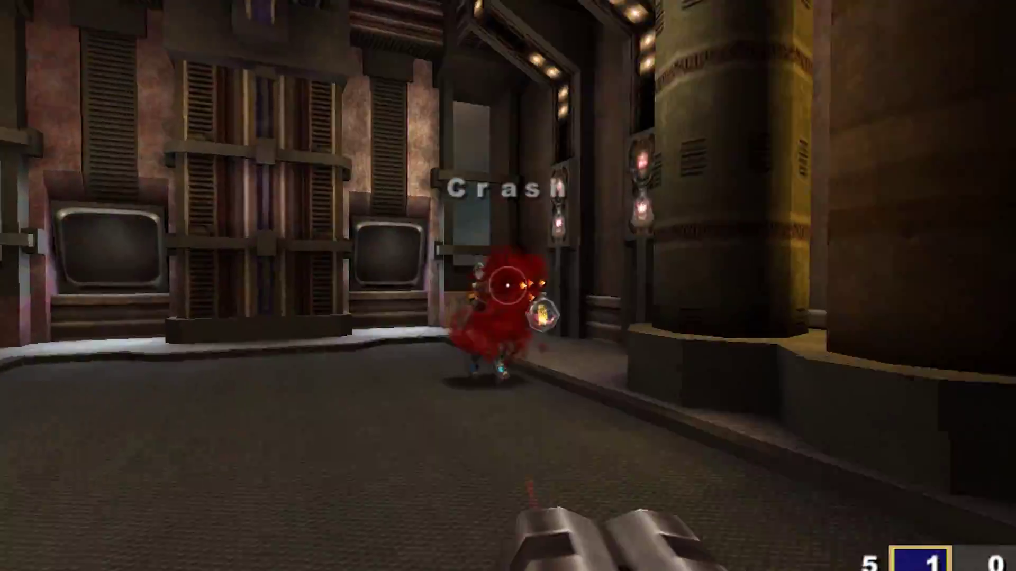
key("w")
left_click(508, 285)
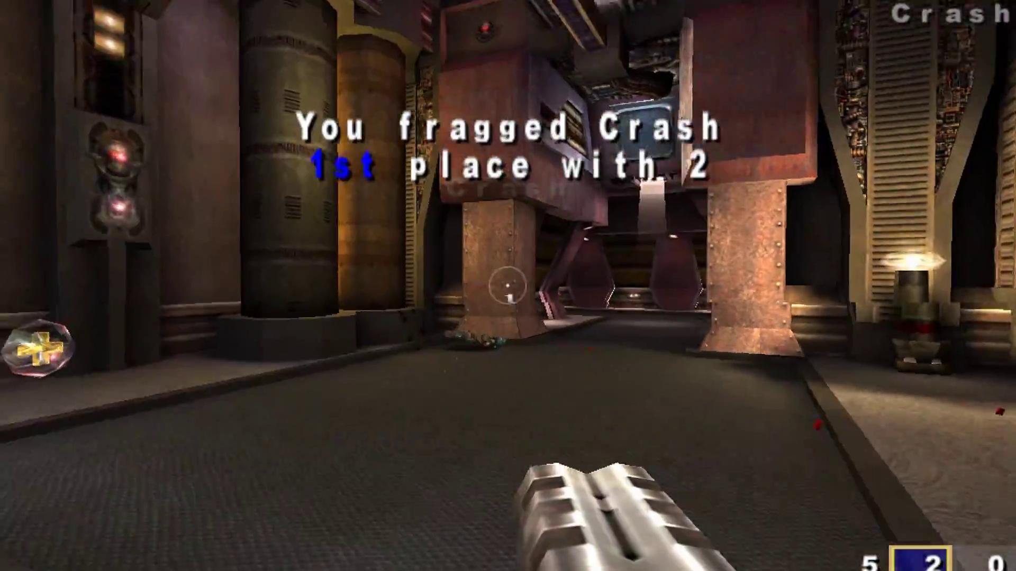
key("w")
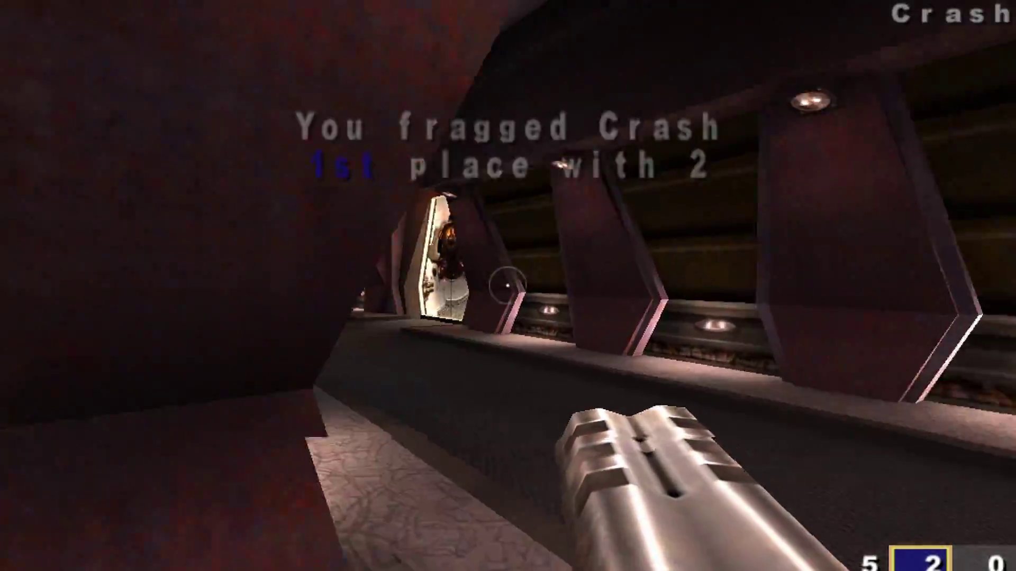
key("w")
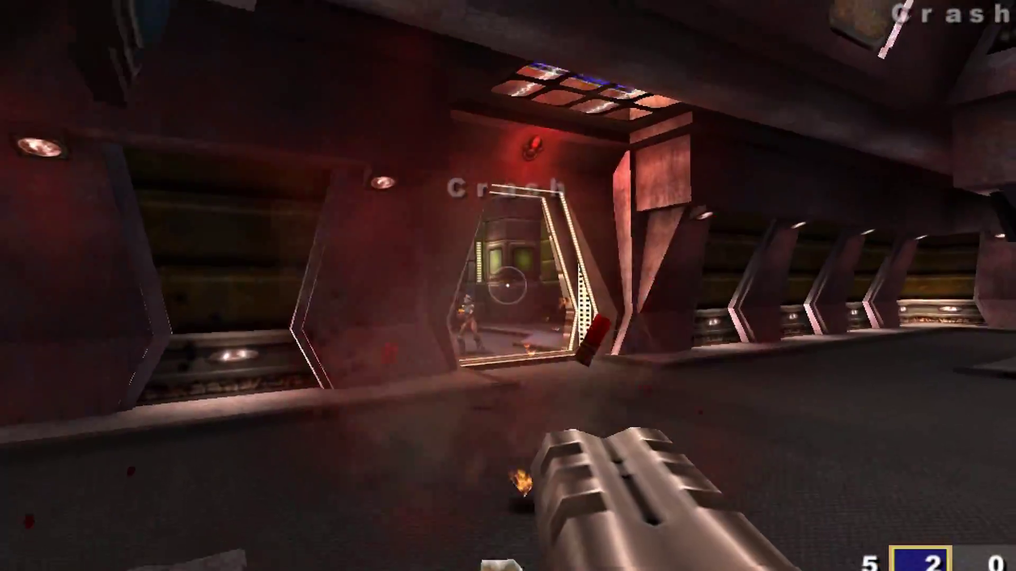
key("w")
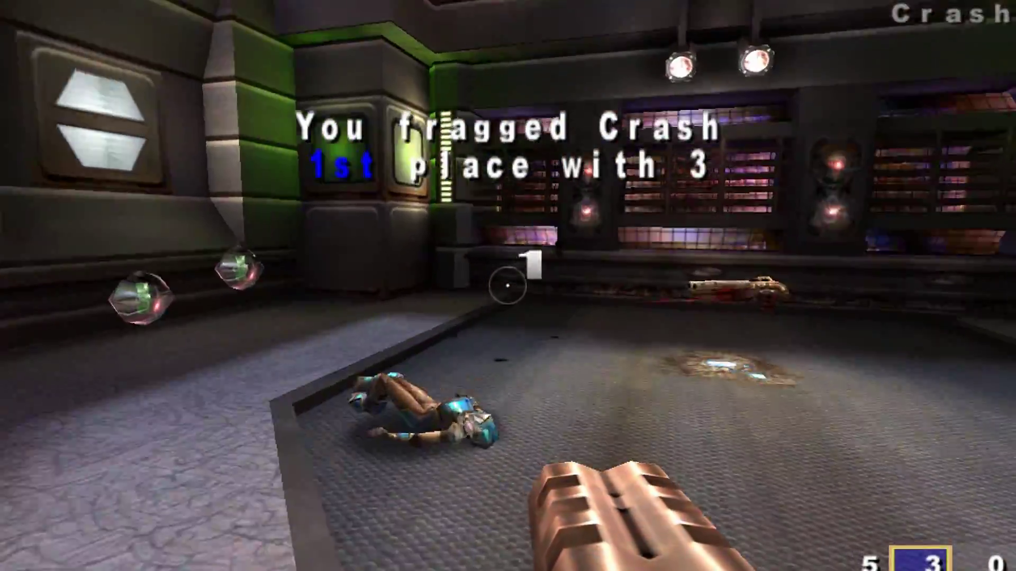
Switch from the Shotgun to the Plasma Gun and head down the pillared corridor for shells
key("3")
key("w")
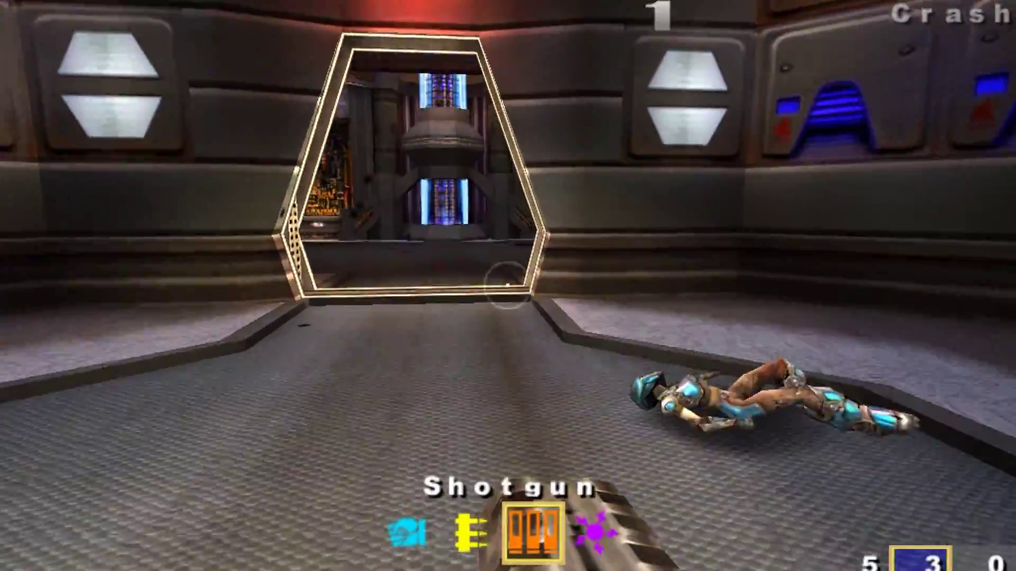
key("8")
key("s")
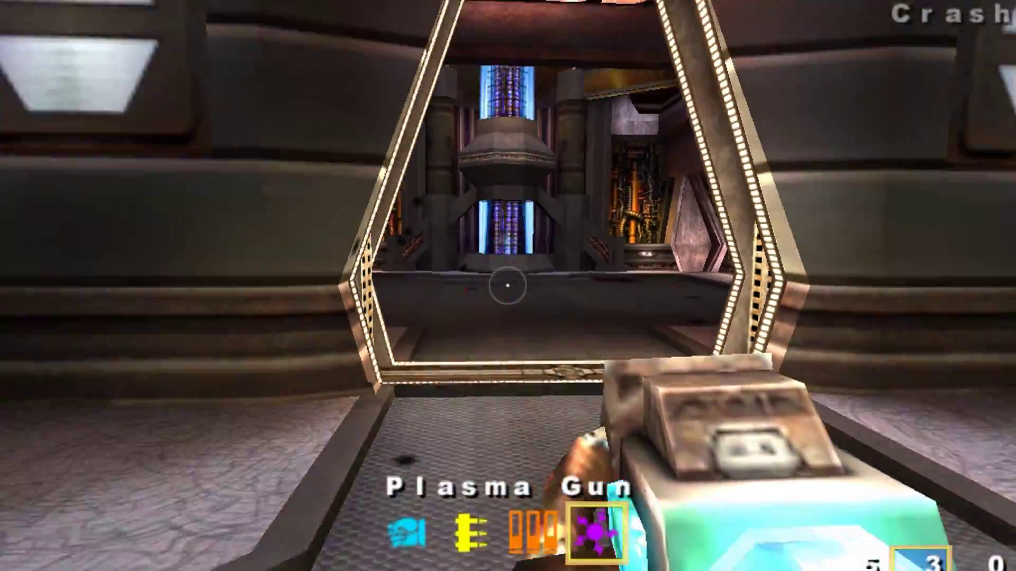
key("Left")
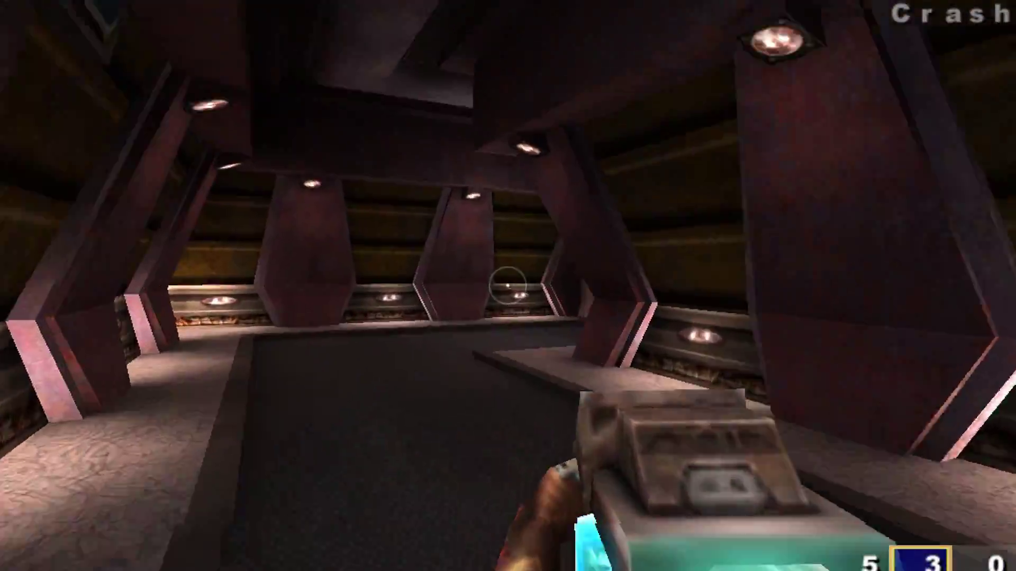
key("Left")
key("w")
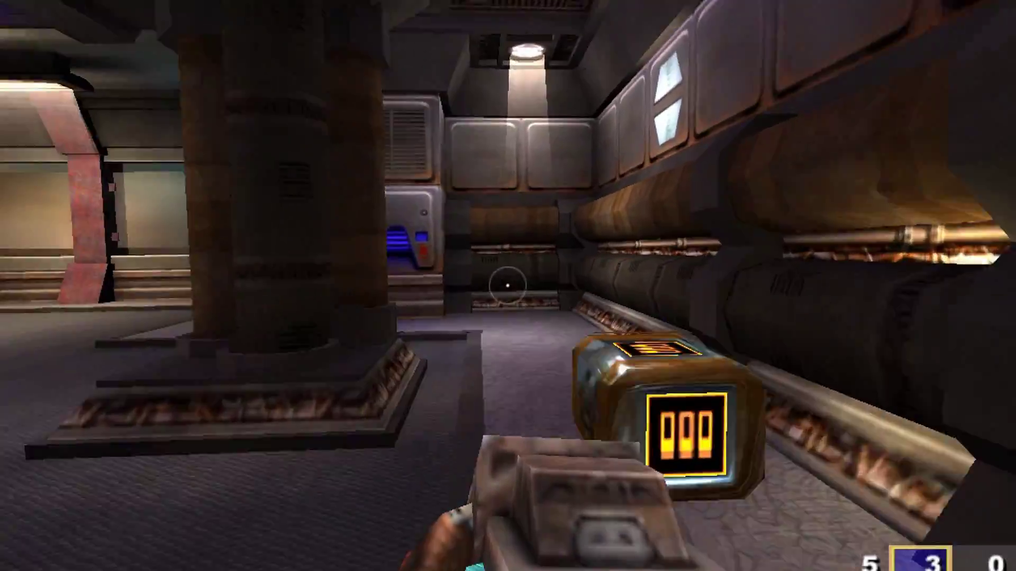